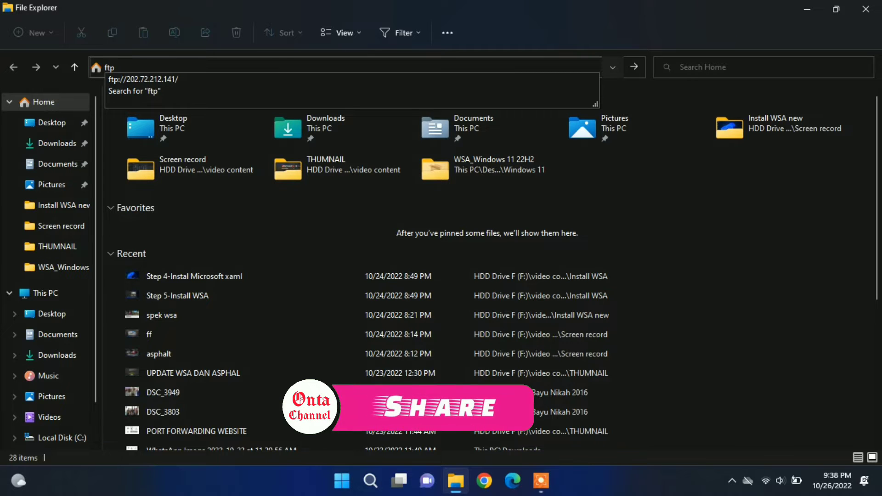
- Go to the FTP server address ftp://202.72.212.141:21
text(://)
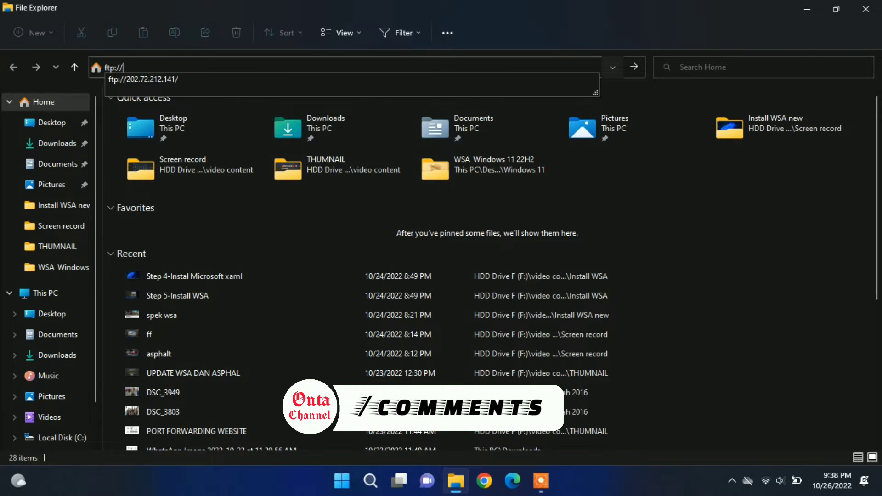
text(202)
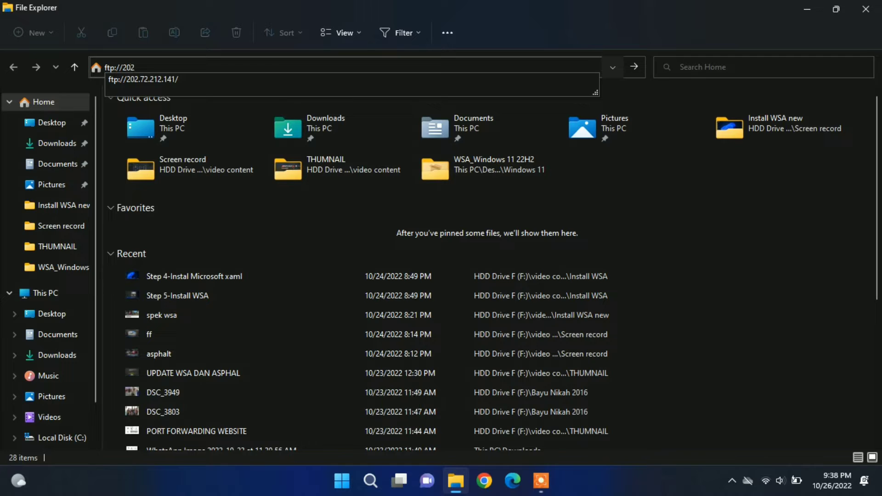
key(Down)
key(BackSpace)
text(:21)
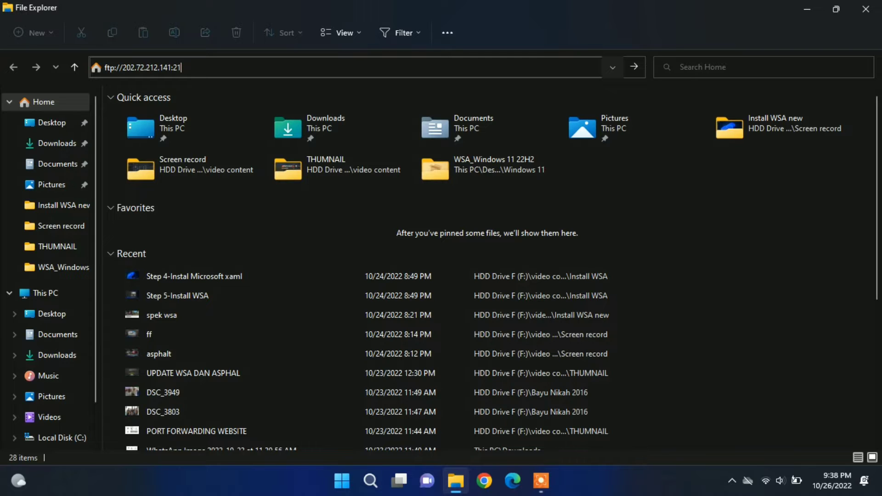
key(Return)
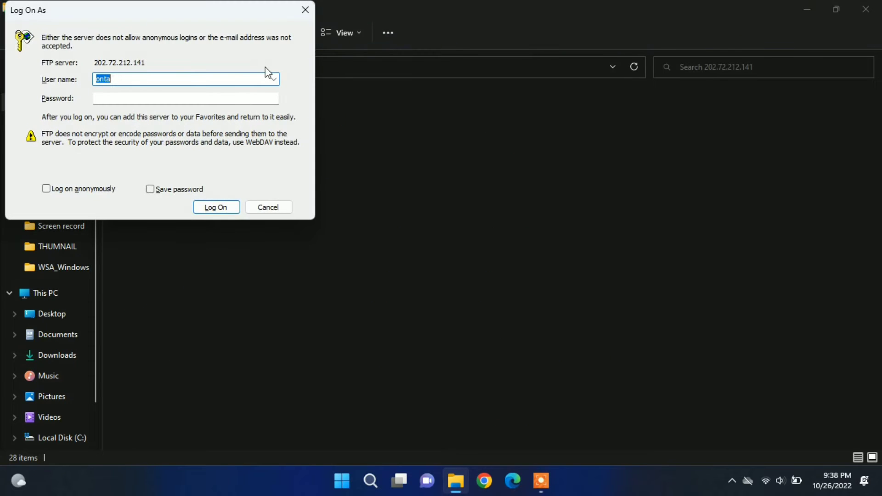
- Try to log on to the FTP server with the account password, and close the server's folder window
click(183, 99)
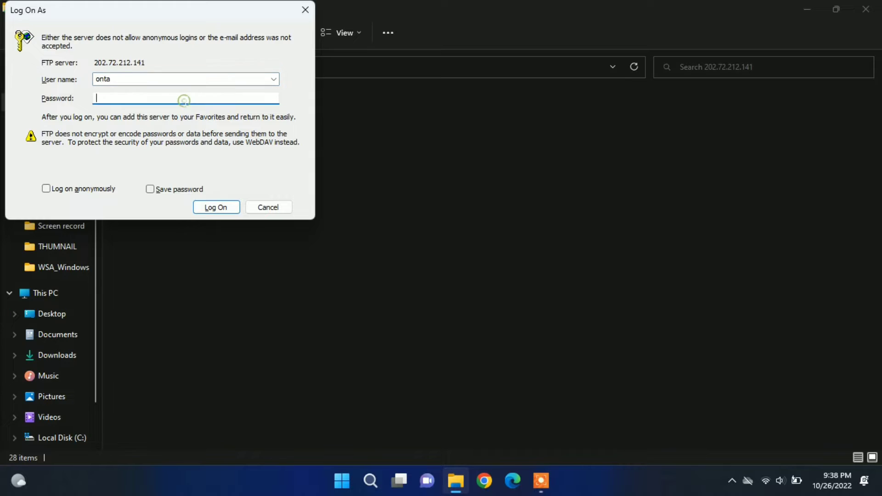
text(•••••••••••)
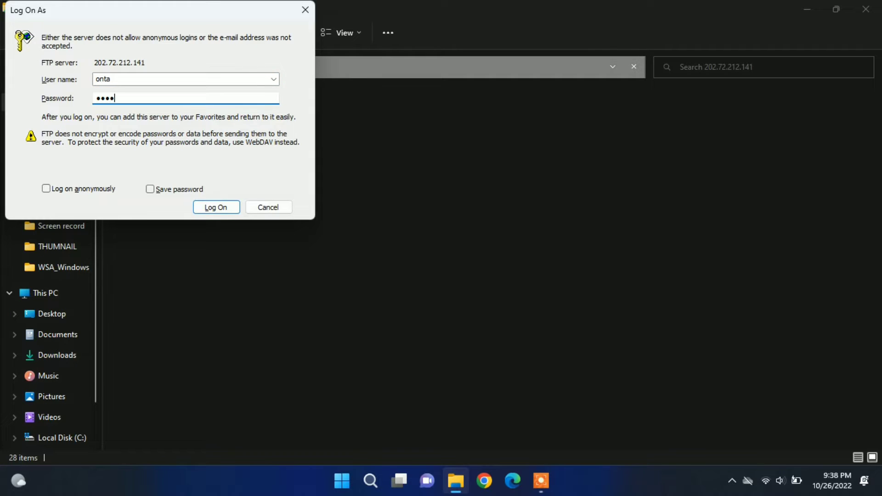
text(•)
click(229, 208)
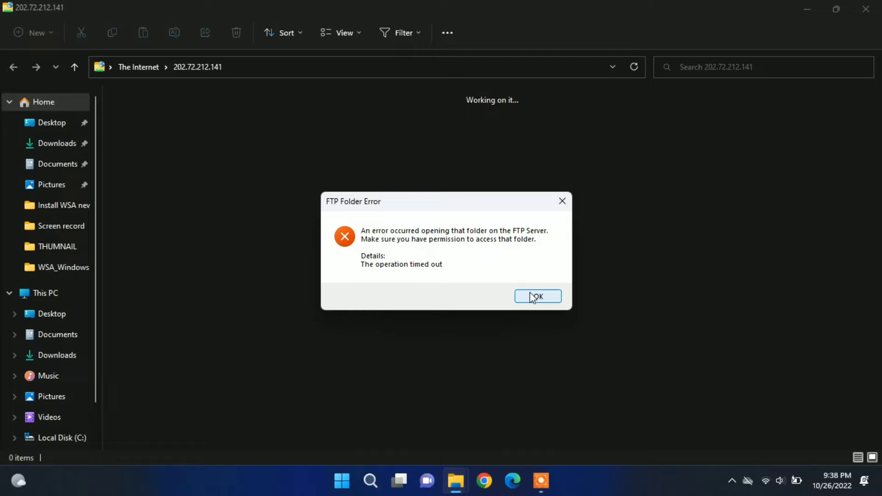
click(531, 294)
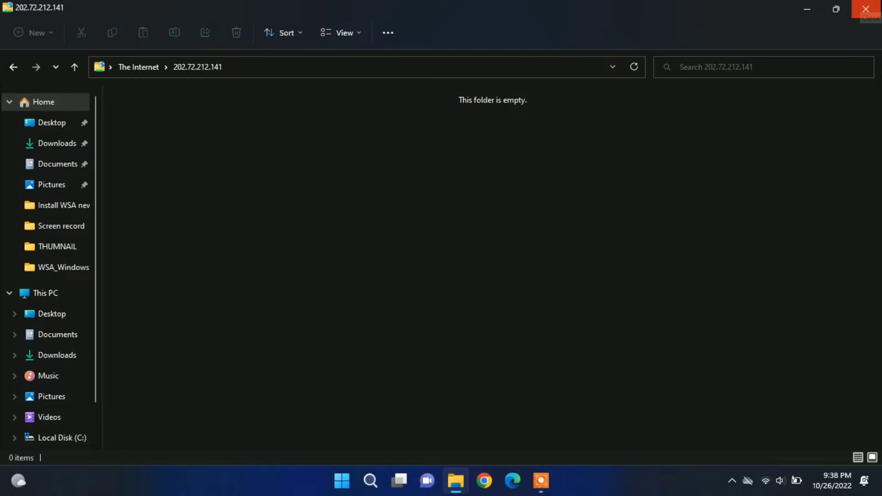
click(866, 9)
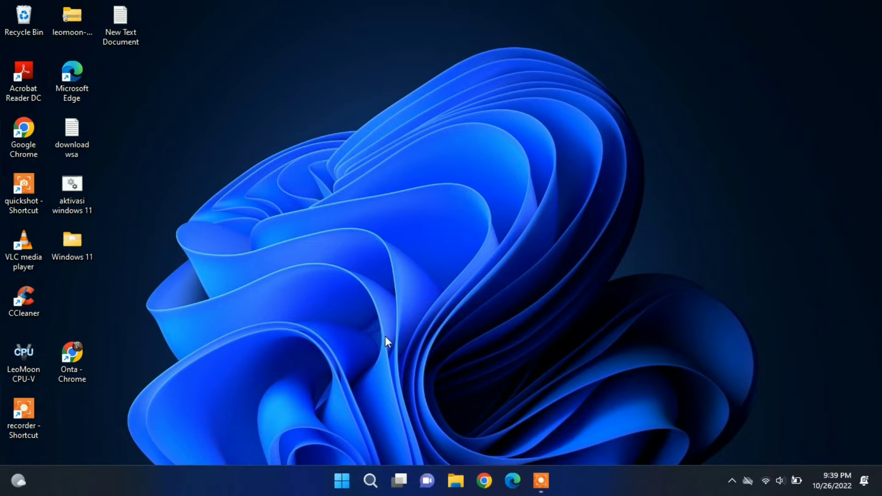
- Search Windows for "internet" and open Internet Options
click(343, 482)
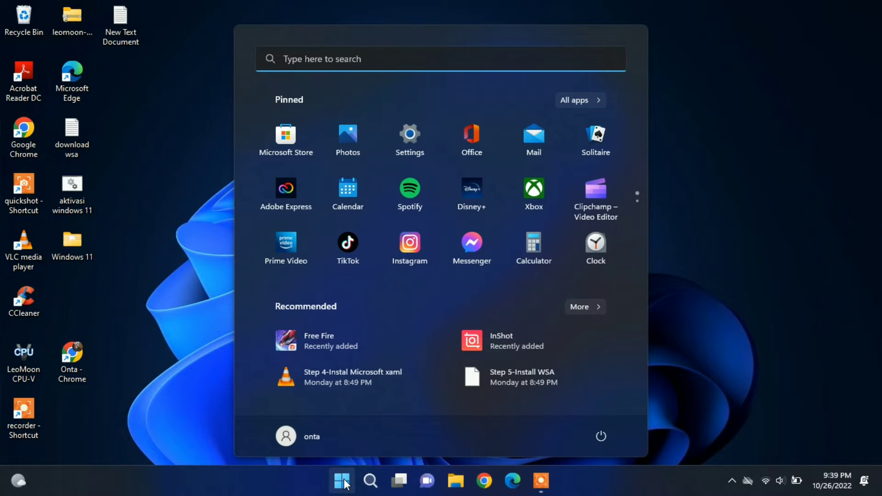
text(in)
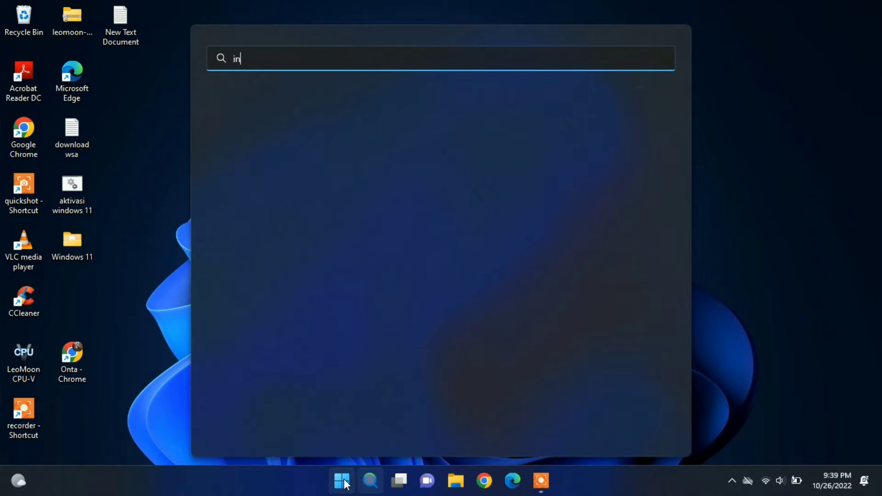
text(ternet)
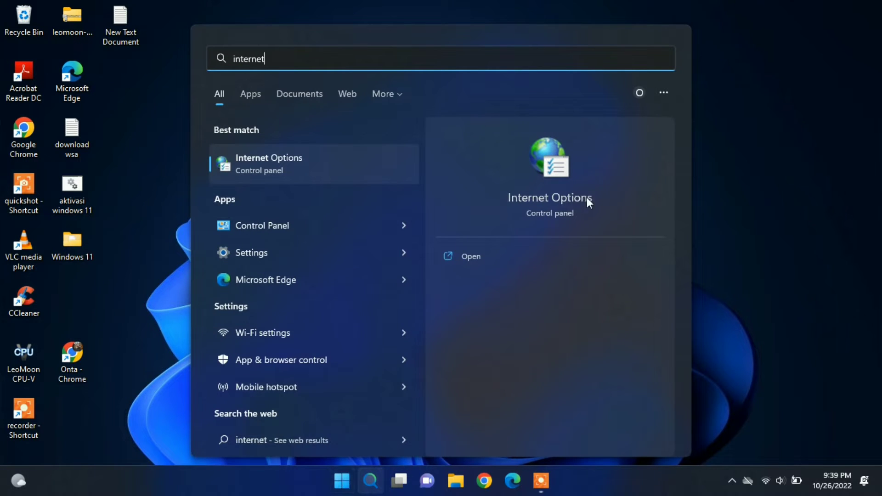
click(558, 202)
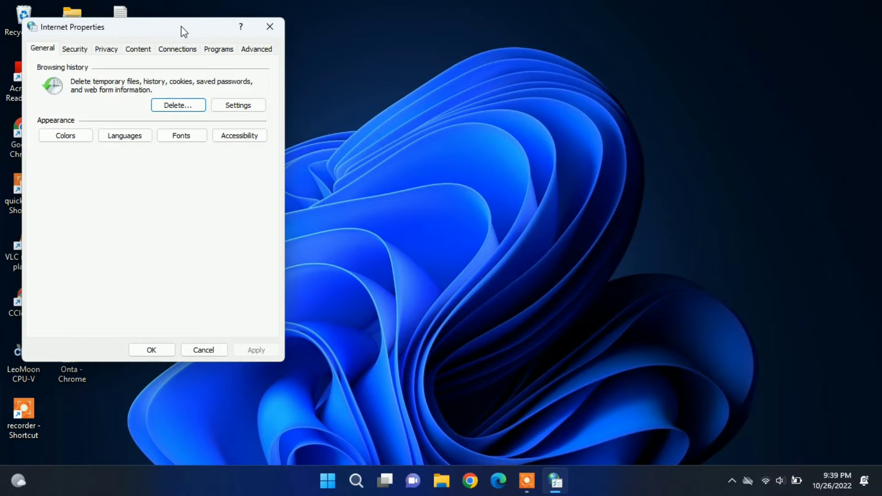
- Disable the advanced browsing option Use Passive FTP (for firewall and DSL modem compatibility) and save the change
drag(181, 26, 342, 48)
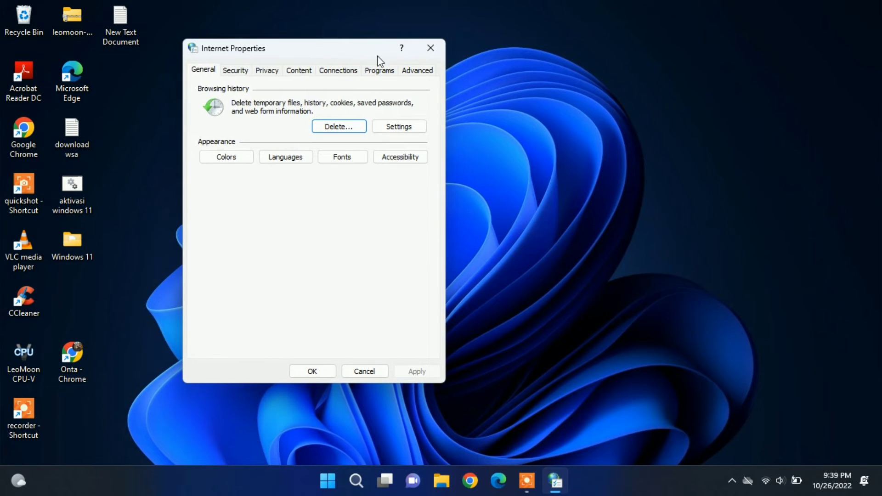
click(419, 72)
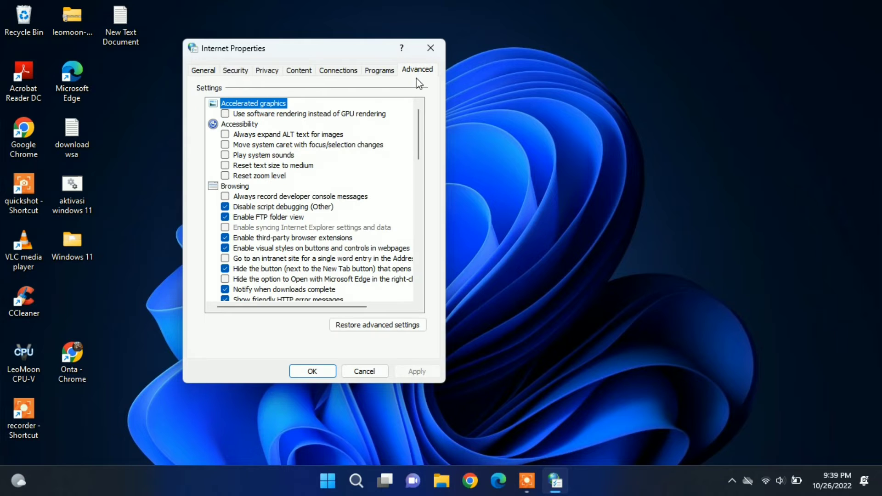
drag(418, 123, 415, 171)
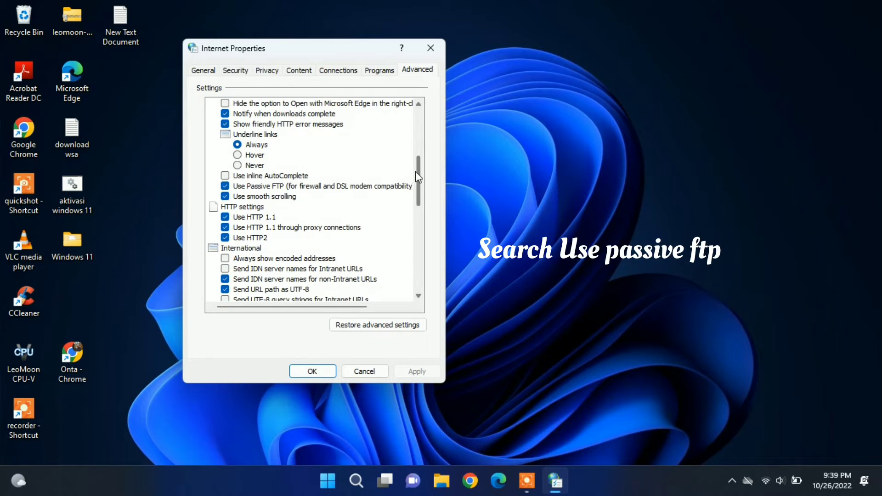
click(226, 187)
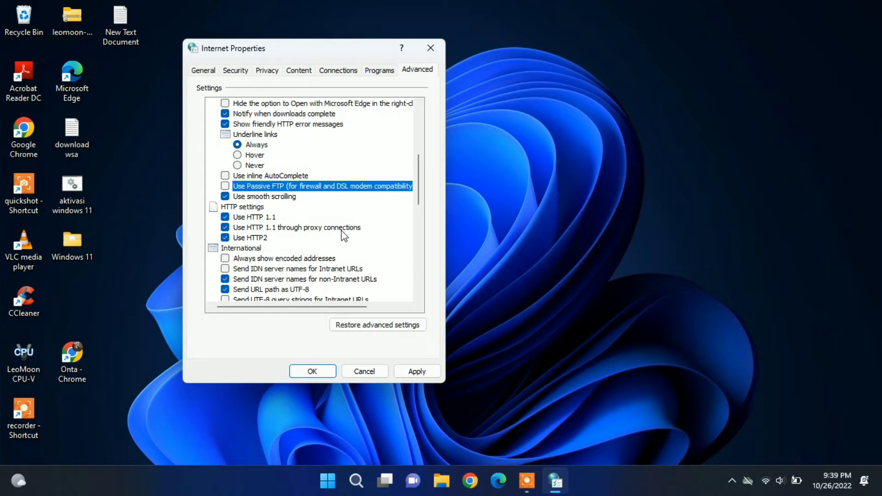
click(414, 371)
click(326, 371)
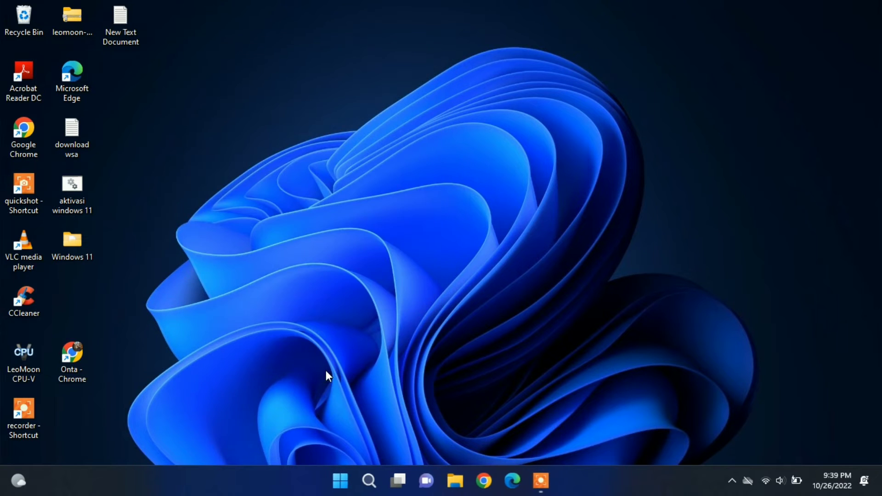
- Restart the computer
click(344, 484)
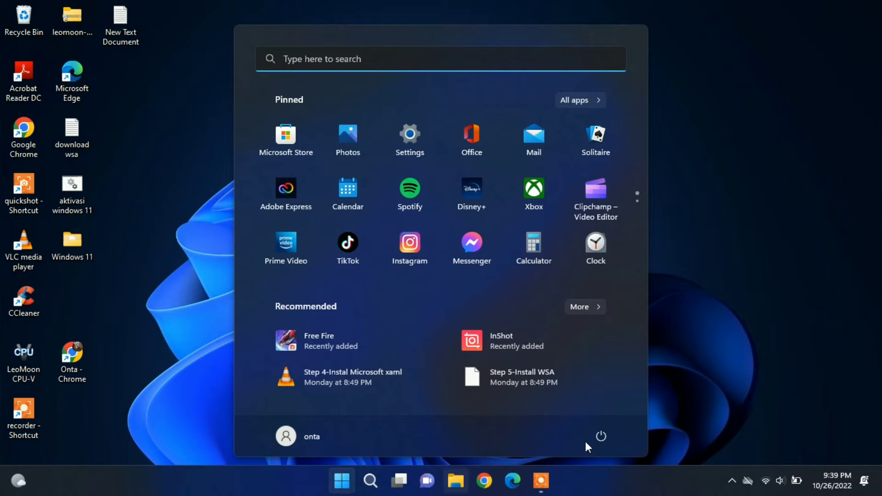
click(601, 442)
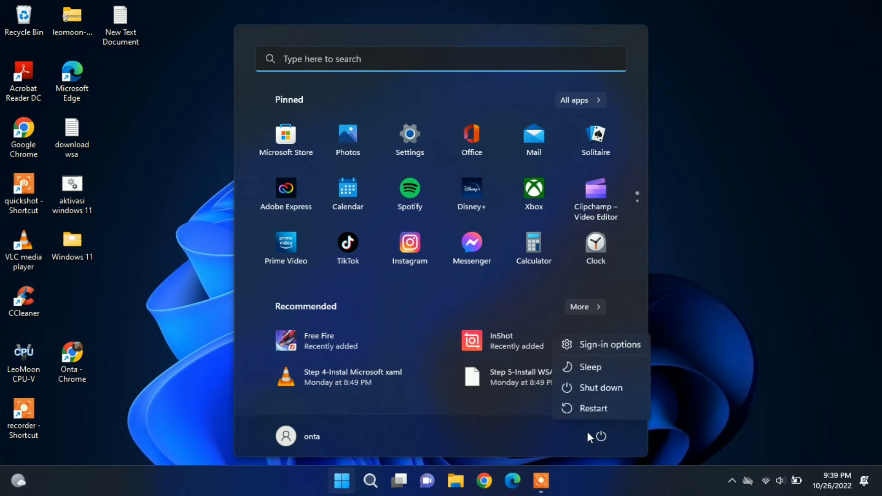
click(608, 409)
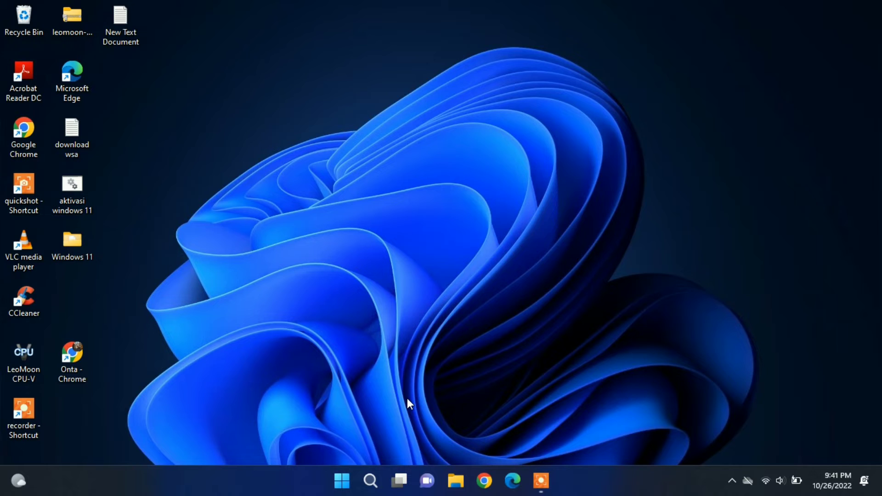
- Open the FTP address ftp://202.72.212.141:21 in a new File Explorer window
key(super+e)
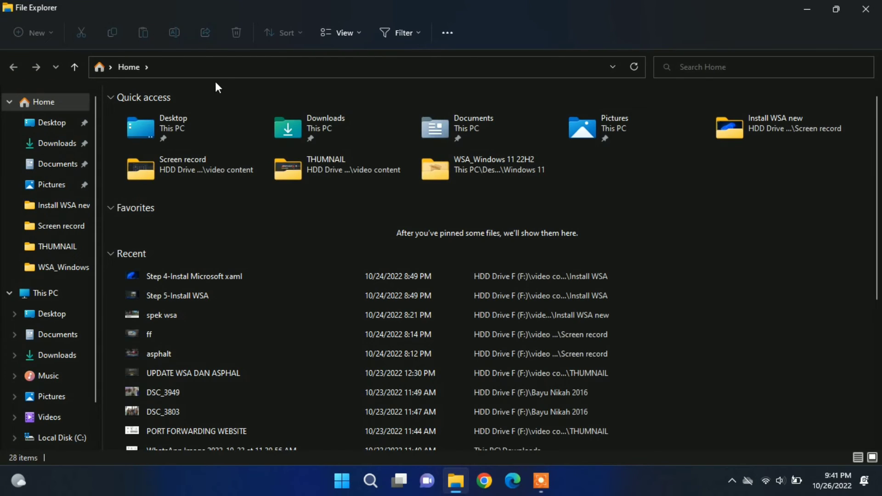
click(218, 67)
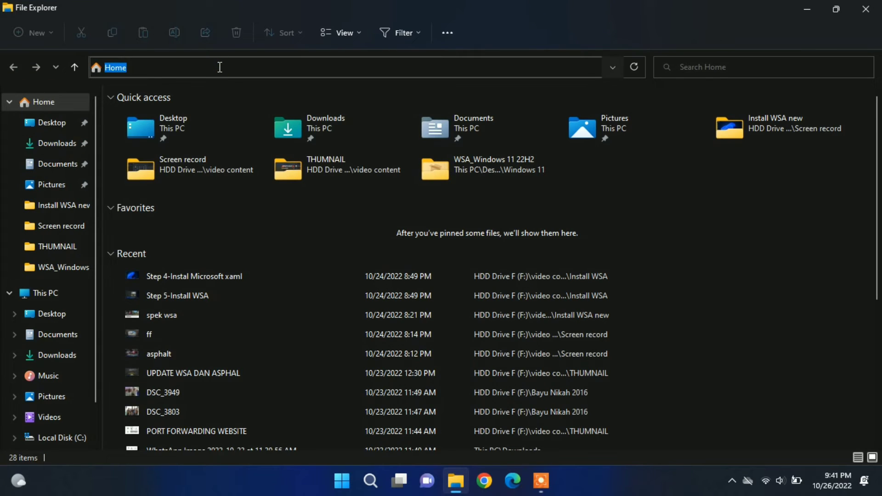
text(ftp)
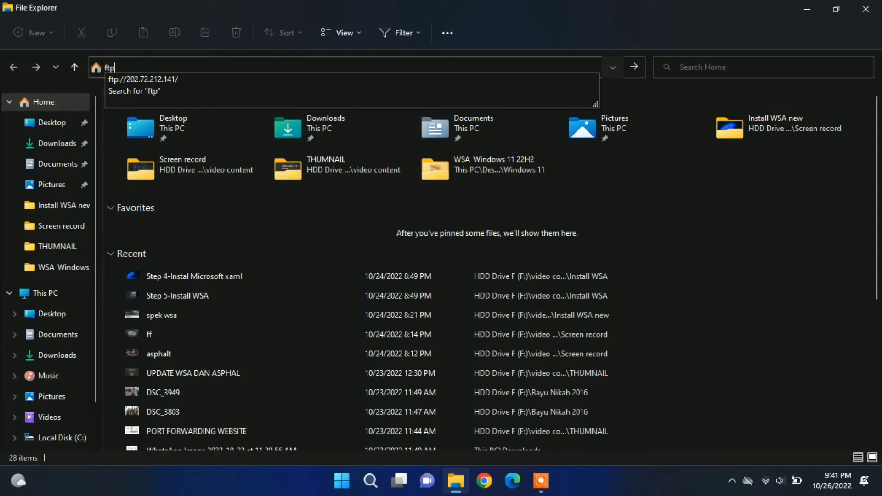
text(://)
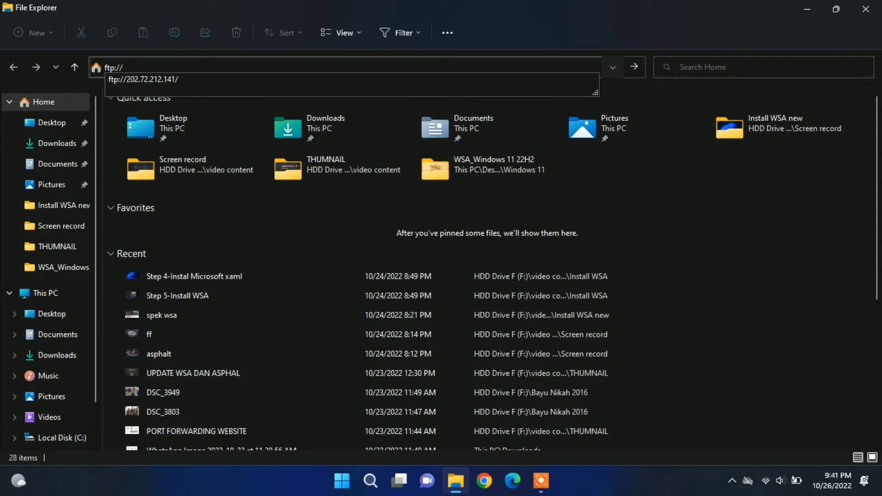
text(202.72.212.141:21)
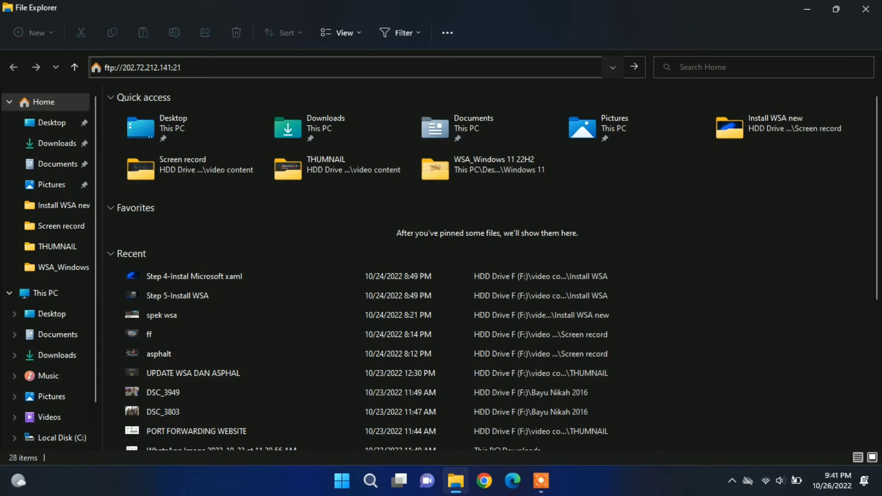
key(Return)
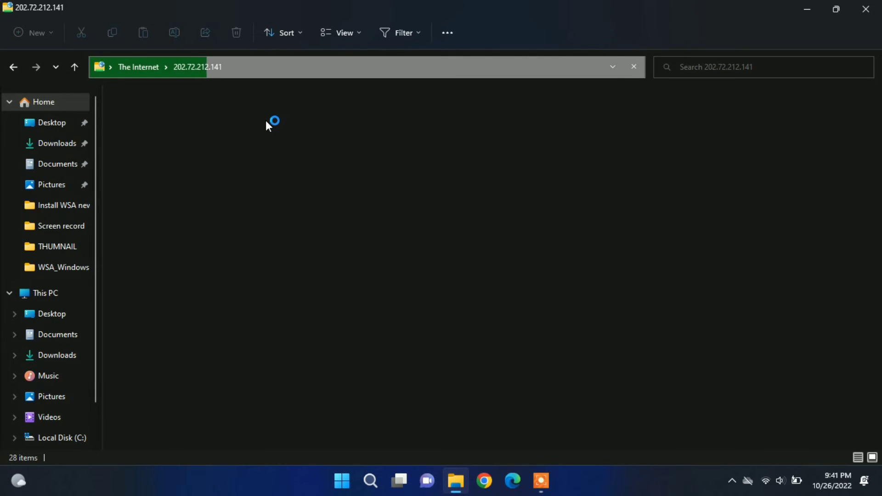
- Log on to the FTP server with the account's user name and password
click(97, 98)
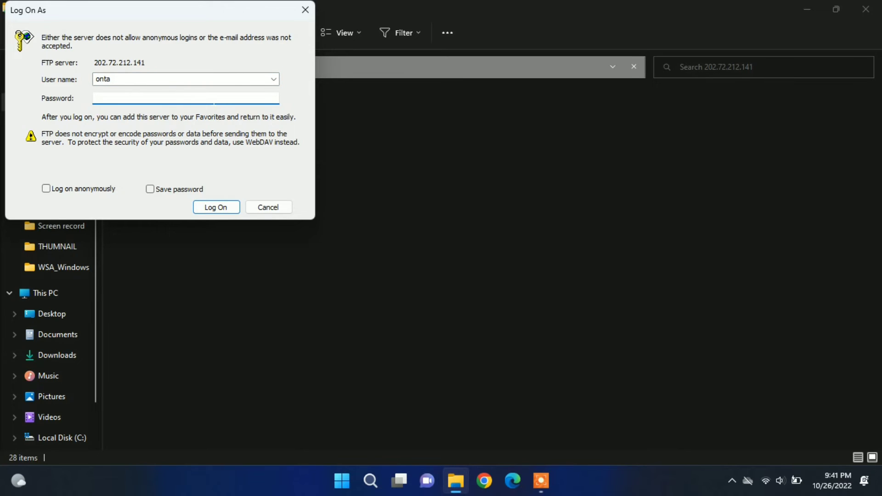
click(144, 82)
text(onta)
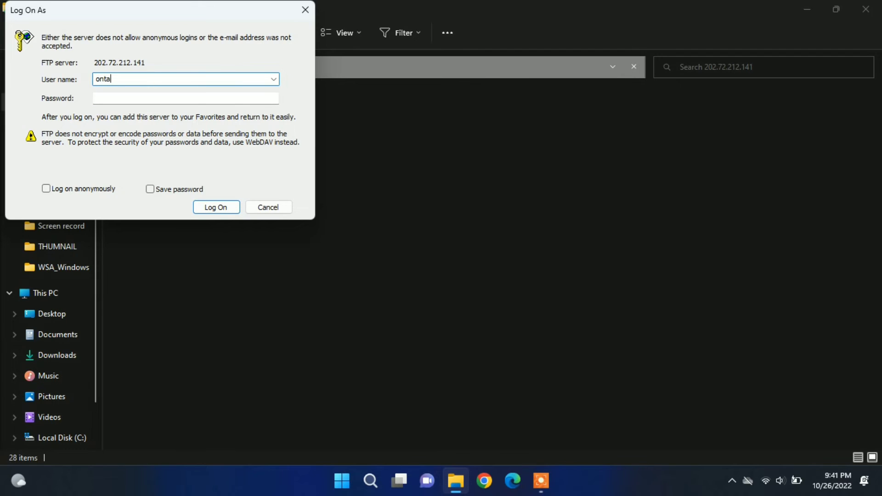
click(97, 98)
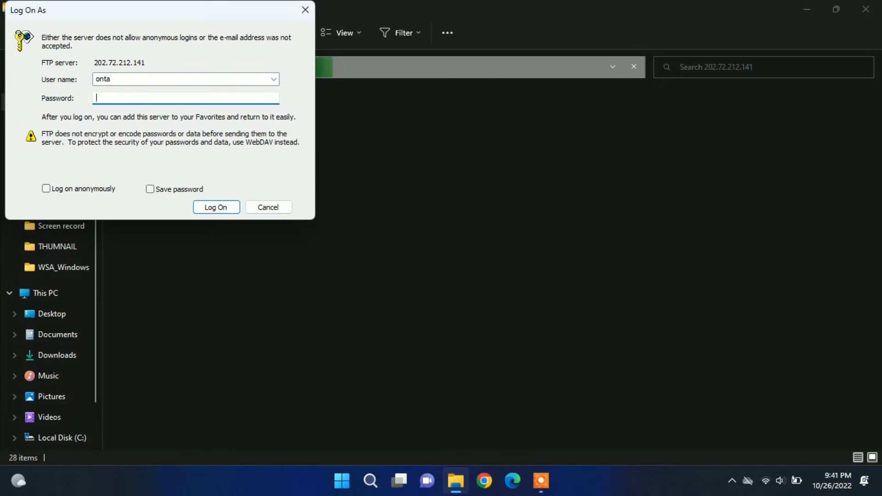
text(************)
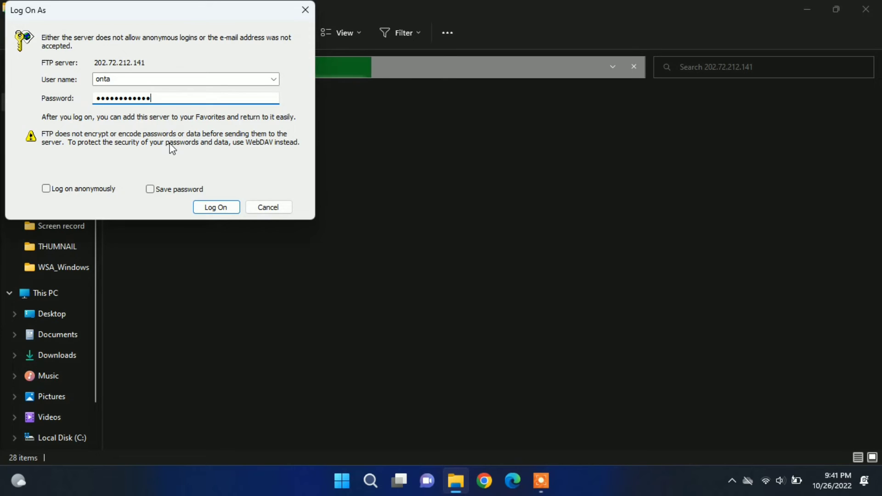
click(233, 207)
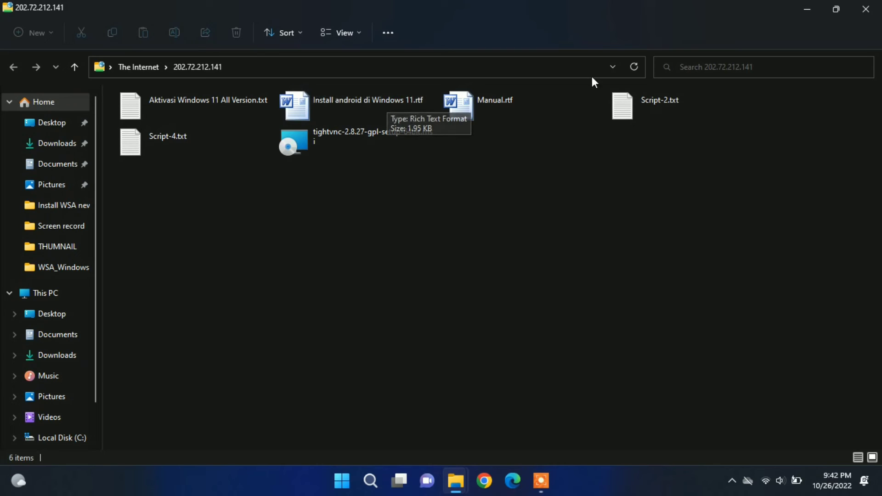
click(614, 104)
click(488, 175)
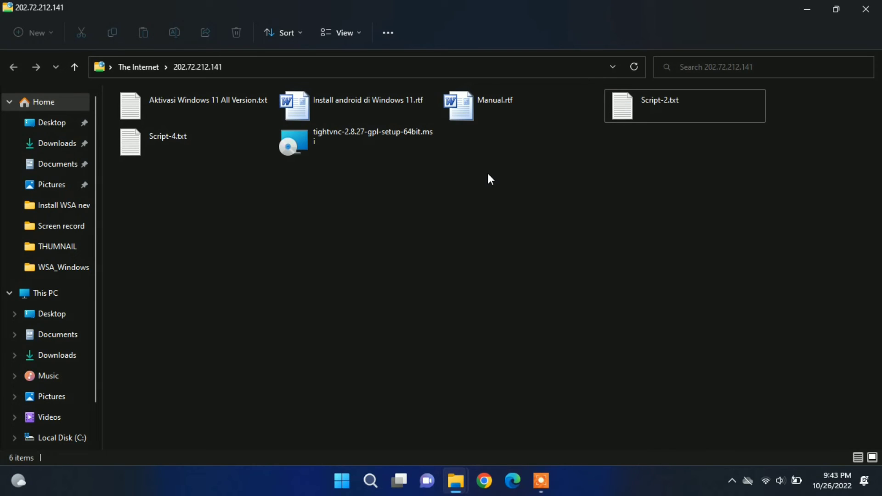